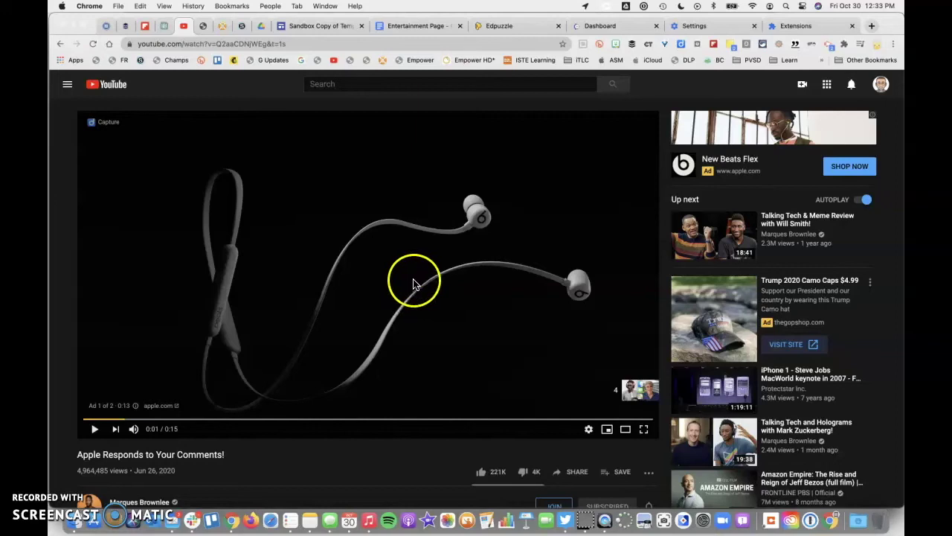
- Copy the share link of the YouTube video "Apple Responds to Your Comments!" and load it into Edpuzzle's video editor through its YouTube search
scroll(439, 451, "down", 1)
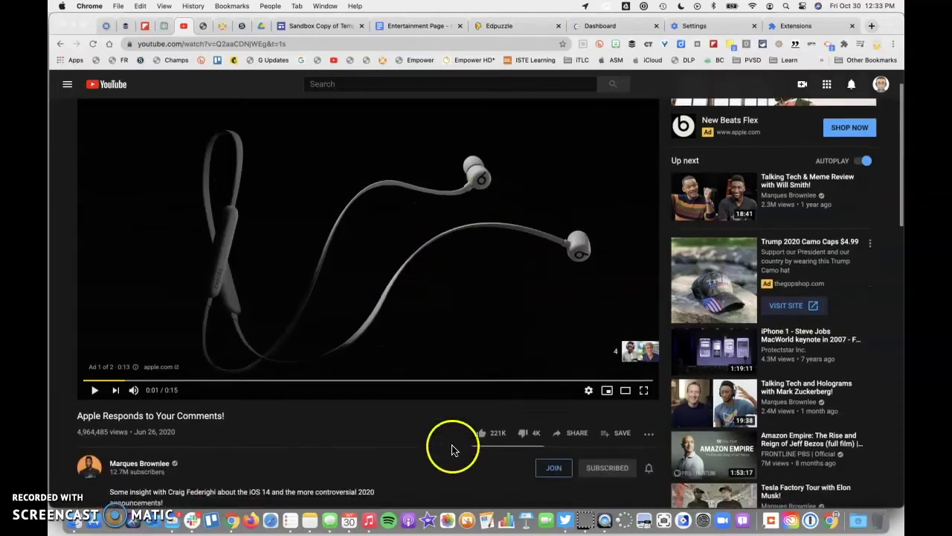
left_click(569, 435)
left_click(510, 26)
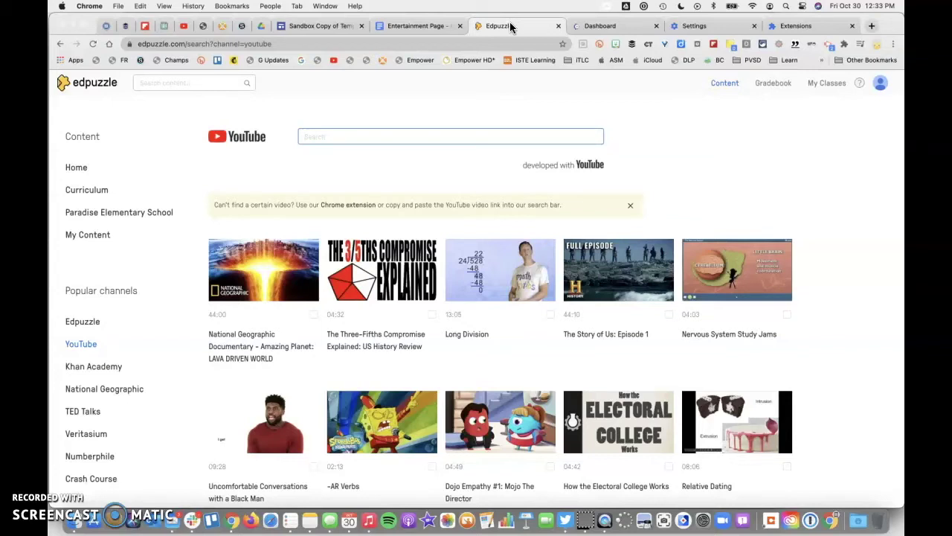
left_click(367, 126)
left_click(325, 140)
key("ctrl+v")
key("Return")
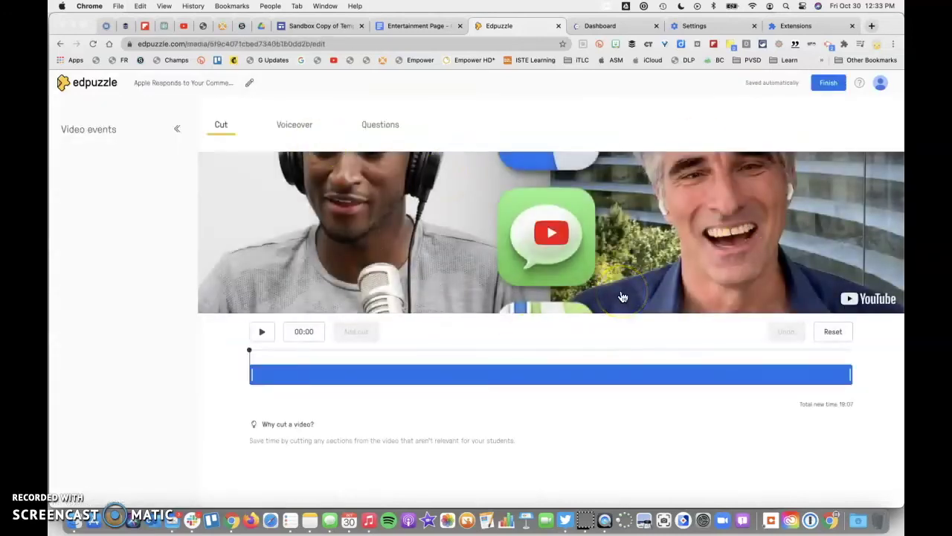
- Trim both ends of the video to keep a section of about 1:41 ending at 06:29, and finish editing
left_click(304, 374)
left_click(250, 374)
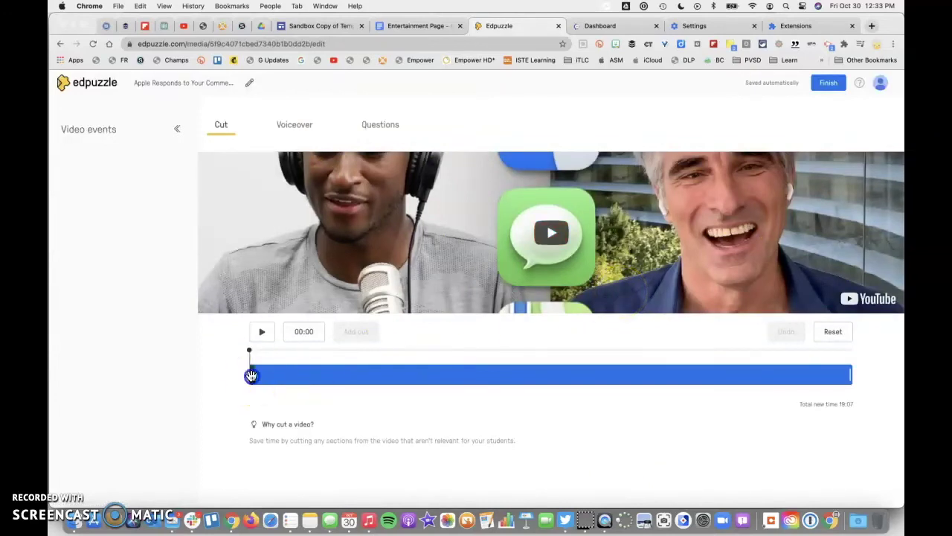
left_click(286, 377)
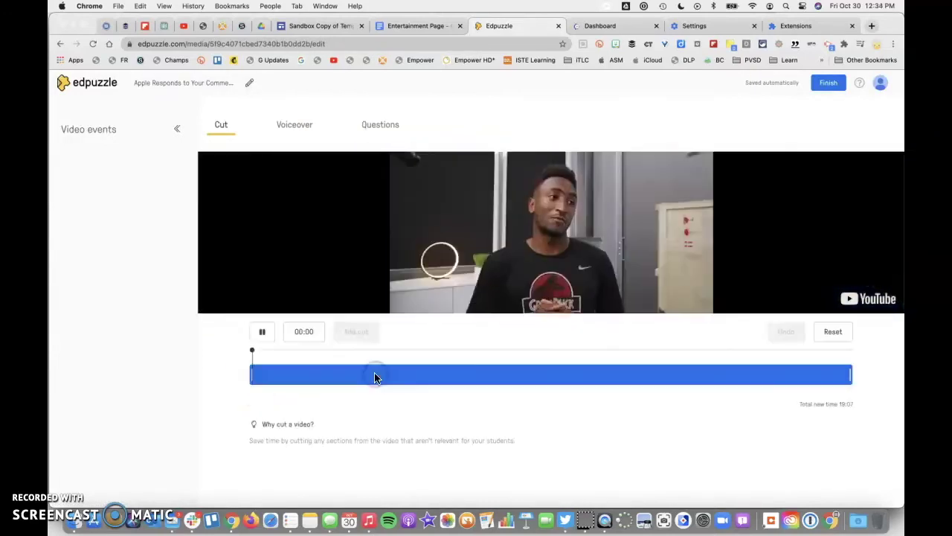
left_click(365, 381)
left_click(262, 331)
left_click(251, 372)
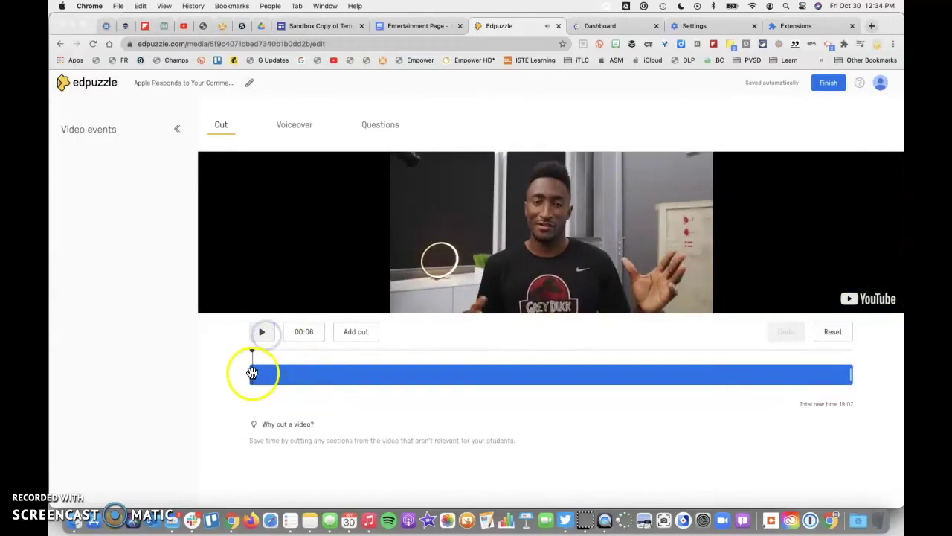
left_click_drag(251, 372, 400, 374)
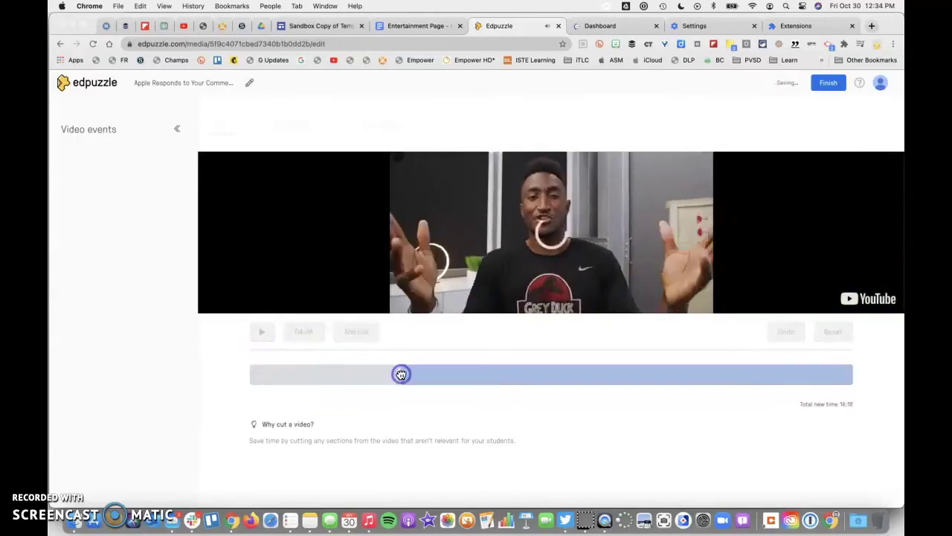
left_click_drag(850, 374, 455, 389)
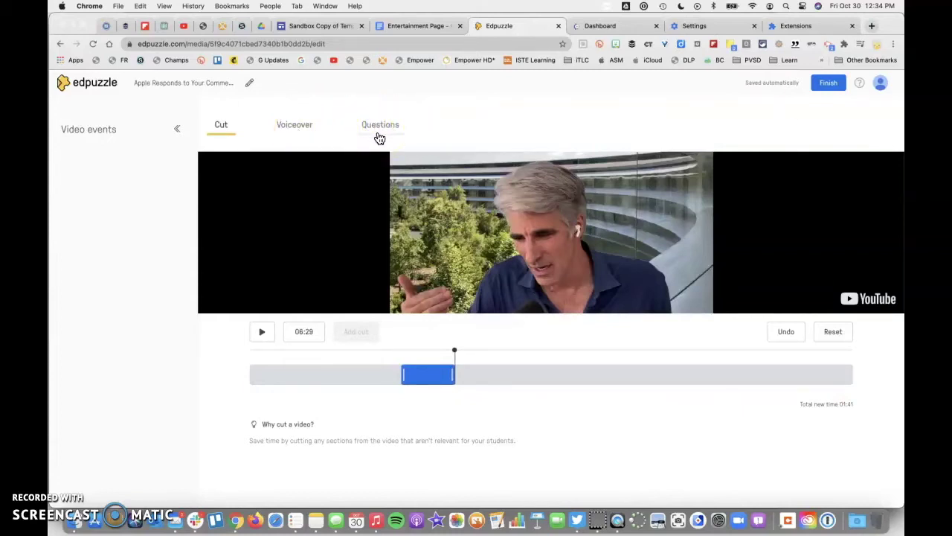
left_click(827, 86)
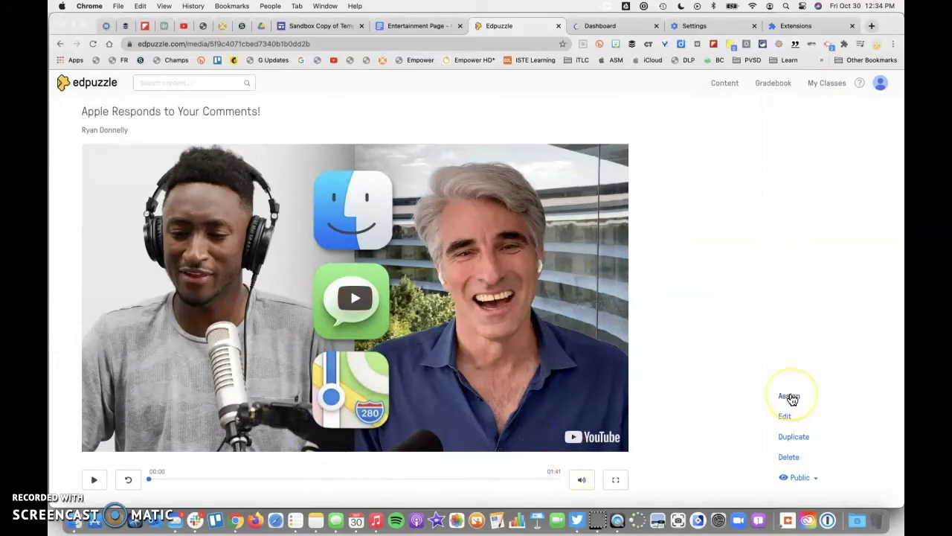
- Assign the trimmed video to the iTLC class with closed captions turned on
left_click(790, 396)
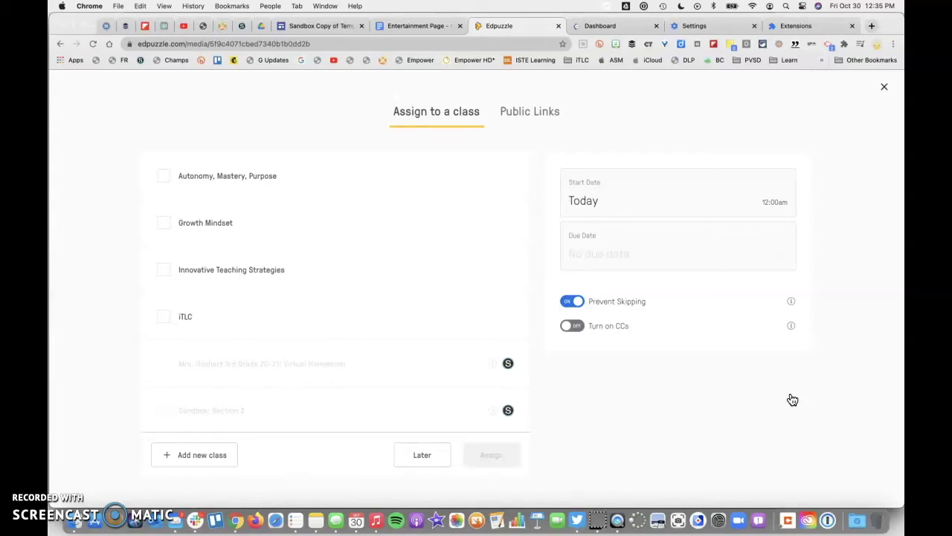
left_click(570, 332)
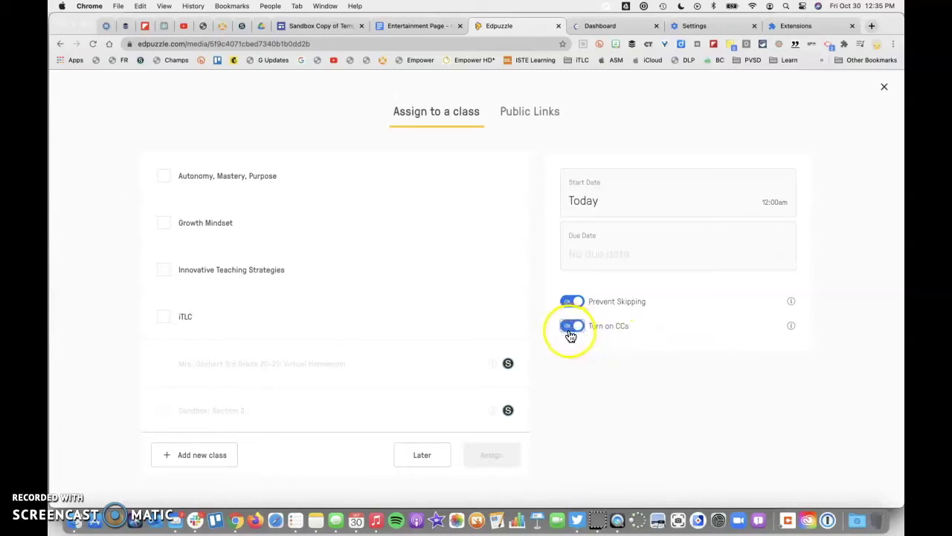
left_click(574, 332)
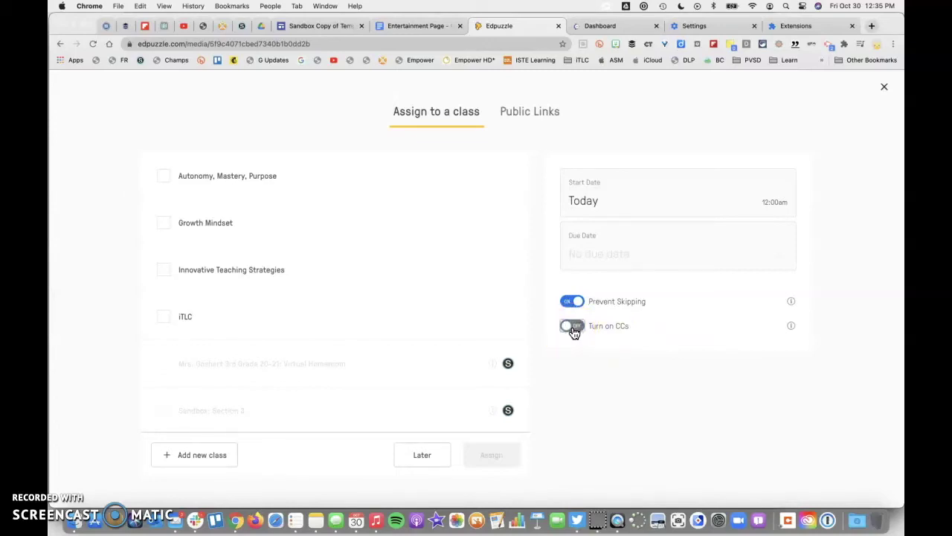
left_click(163, 316)
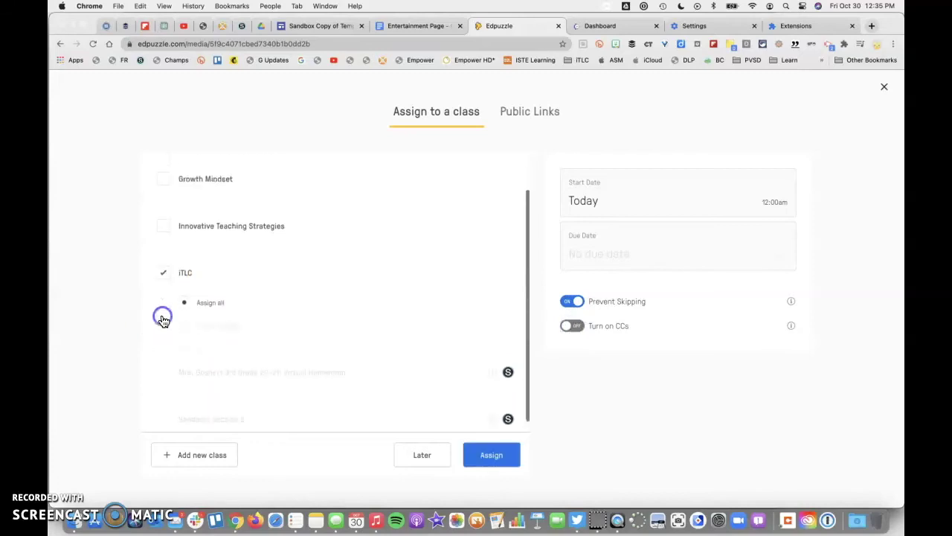
left_click(222, 325)
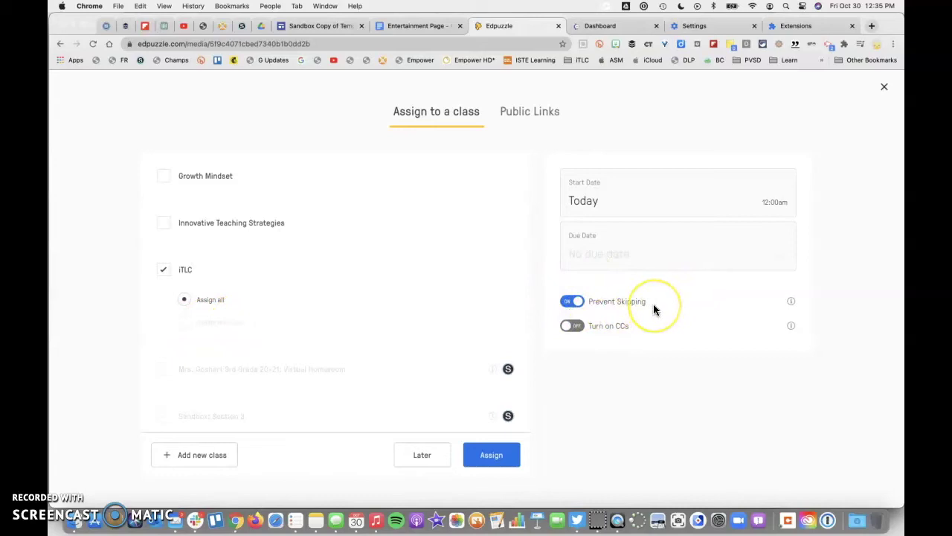
left_click(573, 326)
left_click(502, 456)
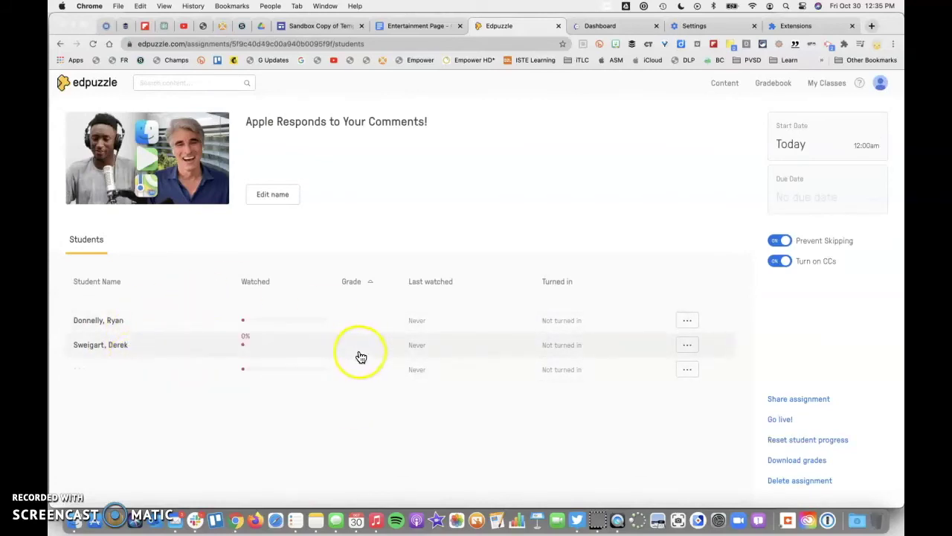
- Open the assignment's sharing options and copy the direct assignment link
left_click(790, 399)
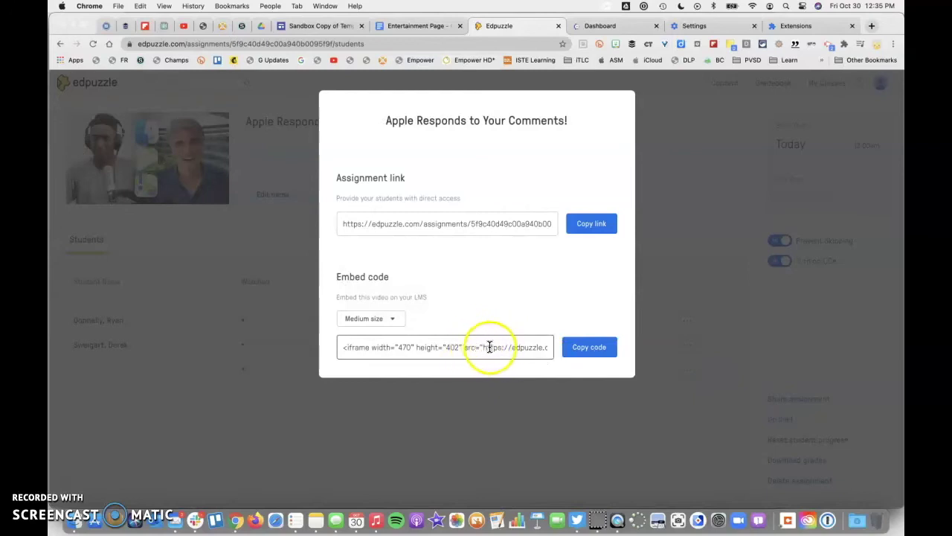
left_click(506, 227)
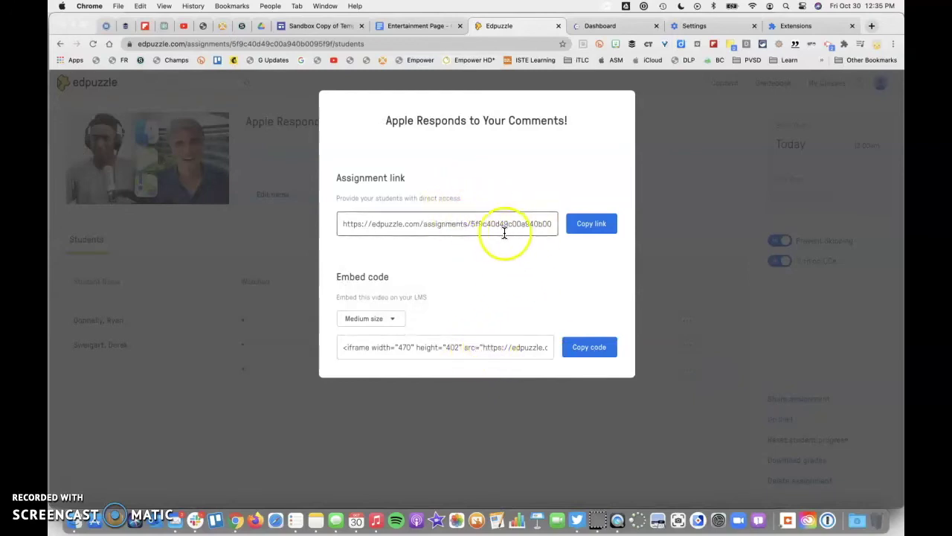
left_click(565, 225)
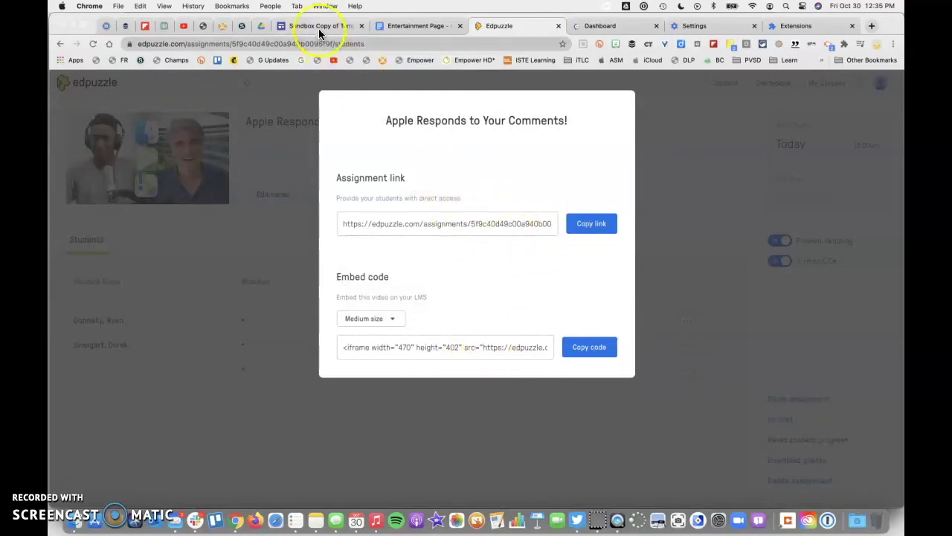
- Switch to Google Sites, check the Edpuzzle items on the YouTube Video Testing Ground page, preview the page, and switch to QuickTime Player
left_click(320, 26)
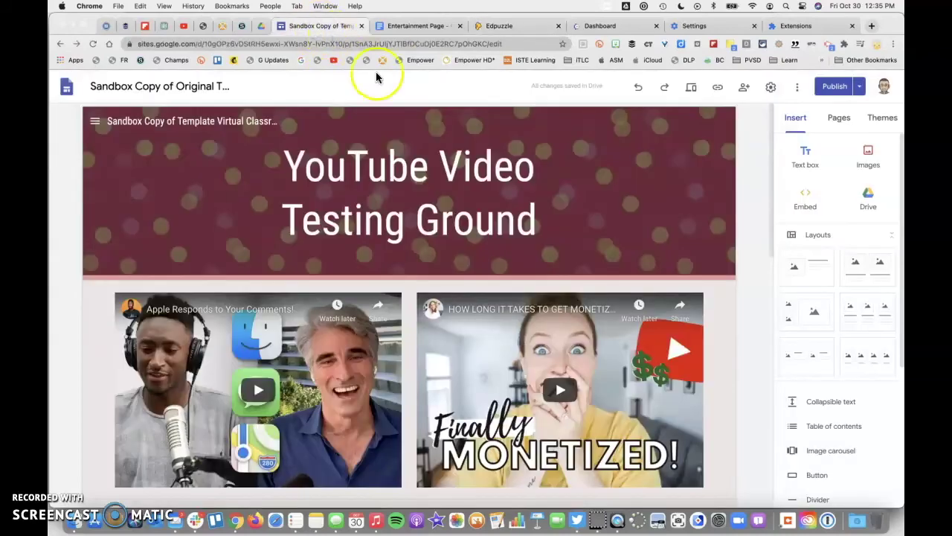
scroll(378, 186, "down", 10)
scroll(380, 190, "down", 5)
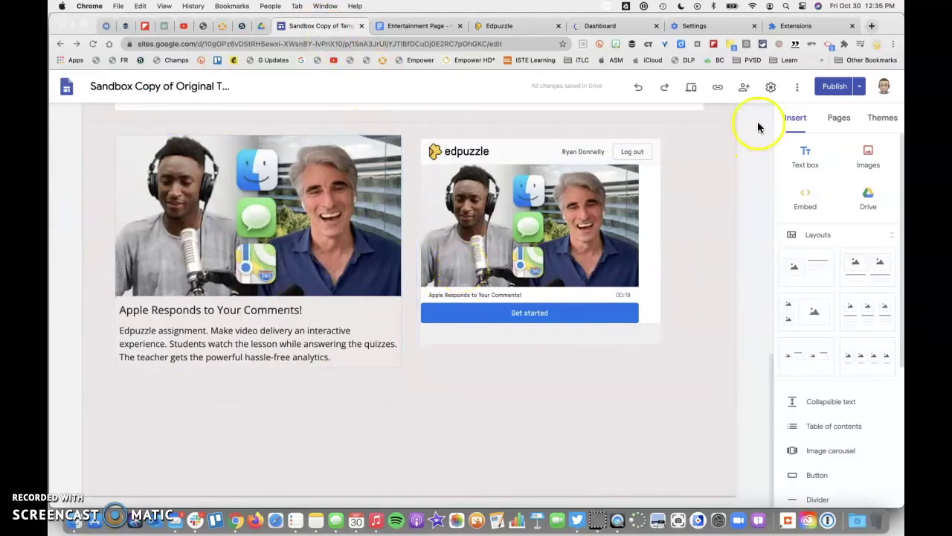
left_click(691, 89)
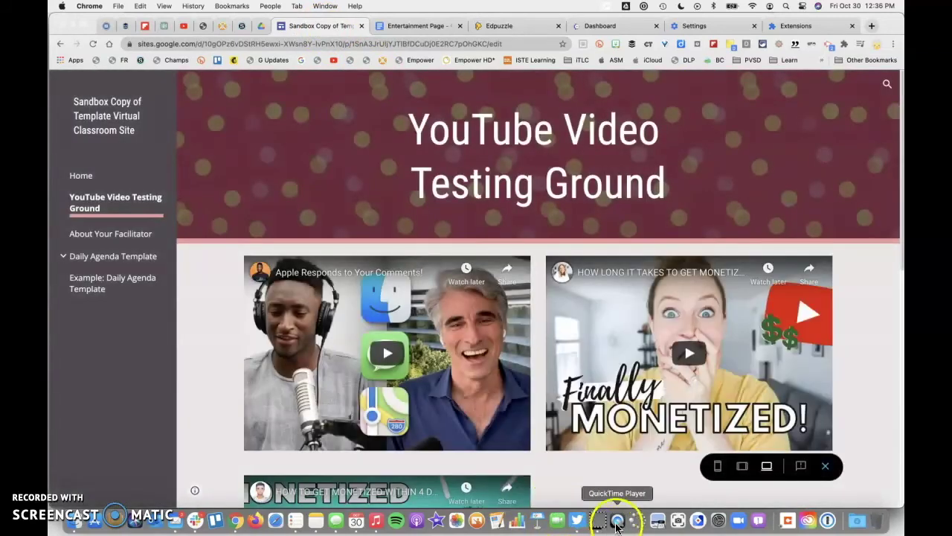
left_click(616, 520)
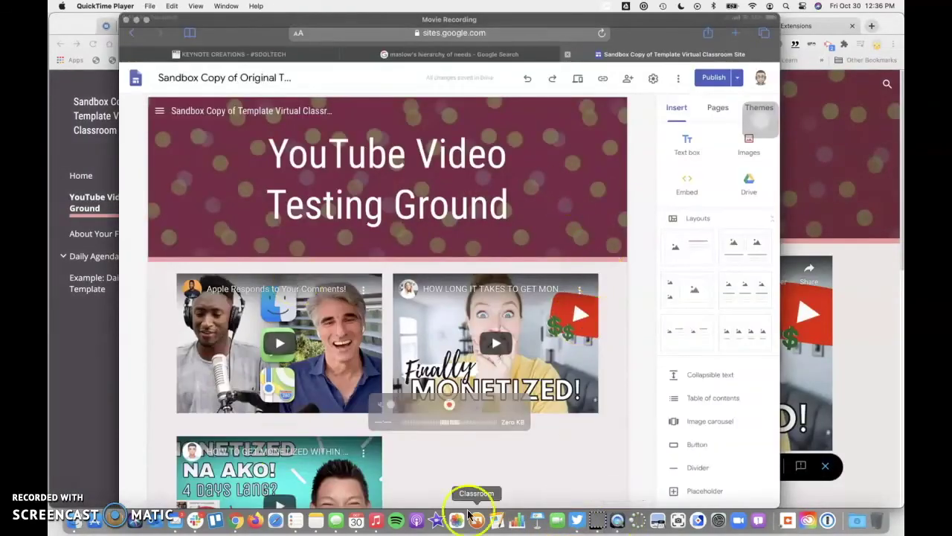